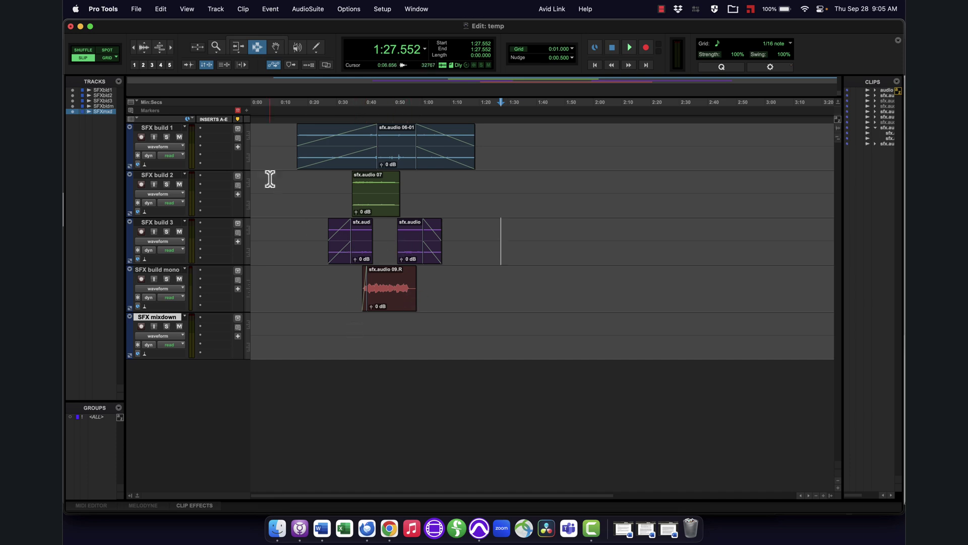
# - Select the sfx.audio 06-01 clip, try time ranges across SFX build 1–3, then clear the selection
pyautogui.press('F8')
pyautogui.click(321, 157)
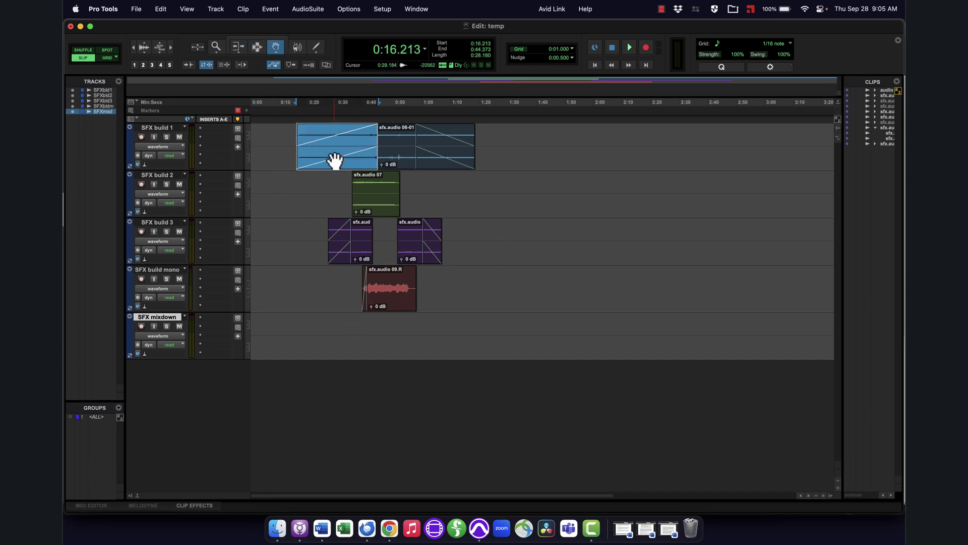
pyautogui.keyDown('shift'); pyautogui.click(453, 162); pyautogui.keyUp('shift')
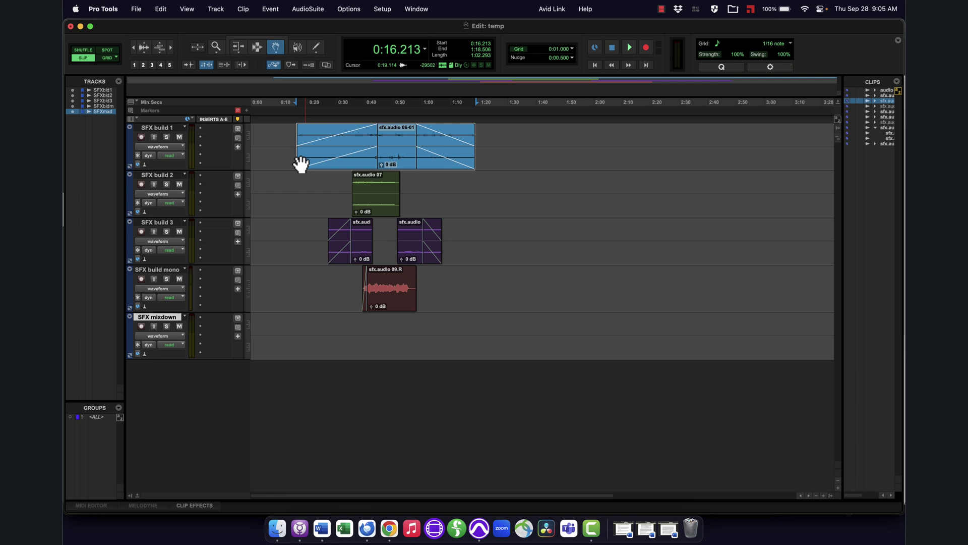
pyautogui.press('F7')
pyautogui.moveTo(291, 194); pyautogui.dragTo(478, 203)
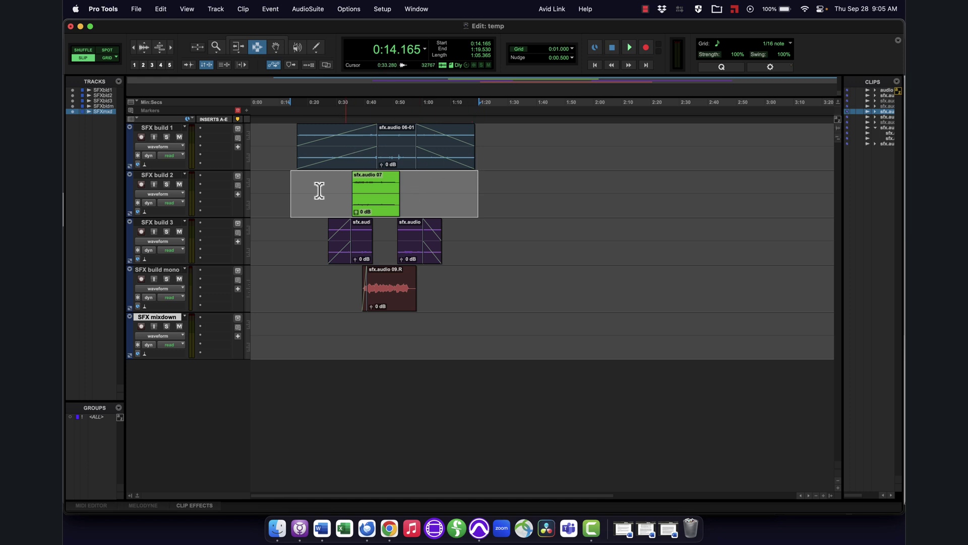
pyautogui.moveTo(287, 154); pyautogui.dragTo(509, 158)
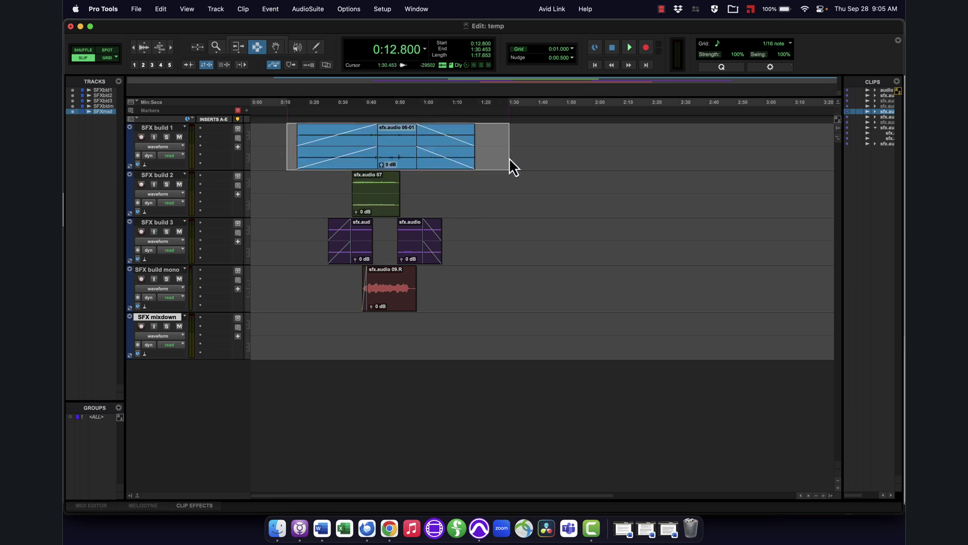
pyautogui.moveTo(309, 252); pyautogui.dragTo(450, 249)
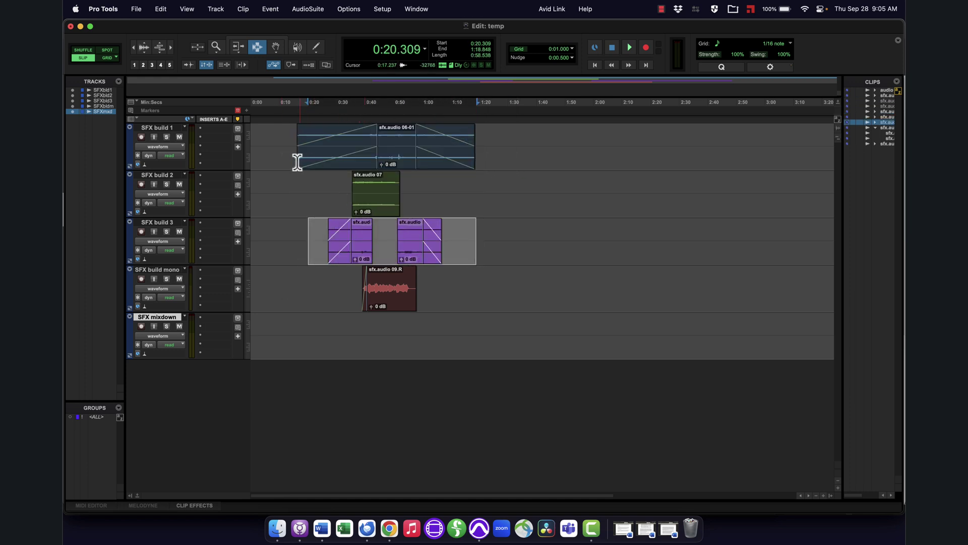
pyautogui.moveTo(476, 152); pyautogui.dragTo(292, 272)
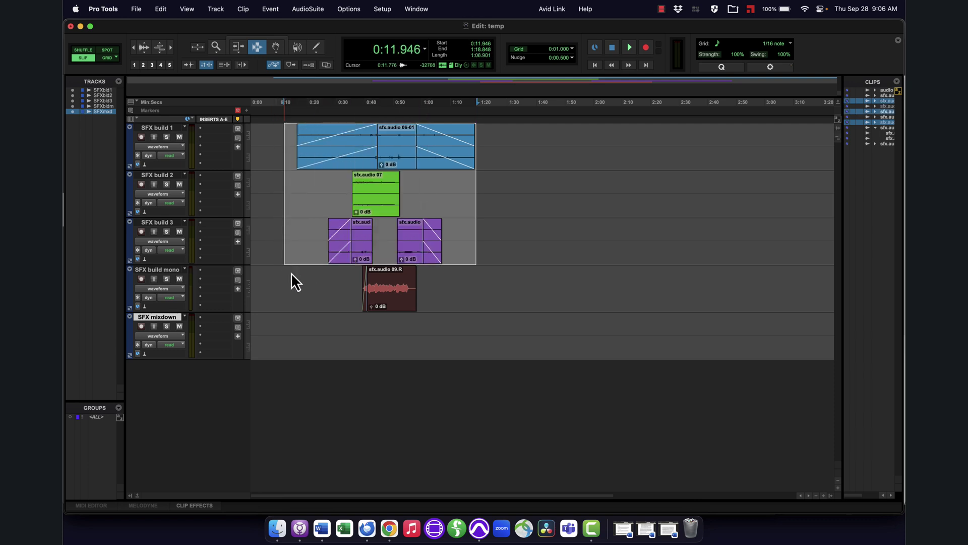
pyautogui.click(303, 298)
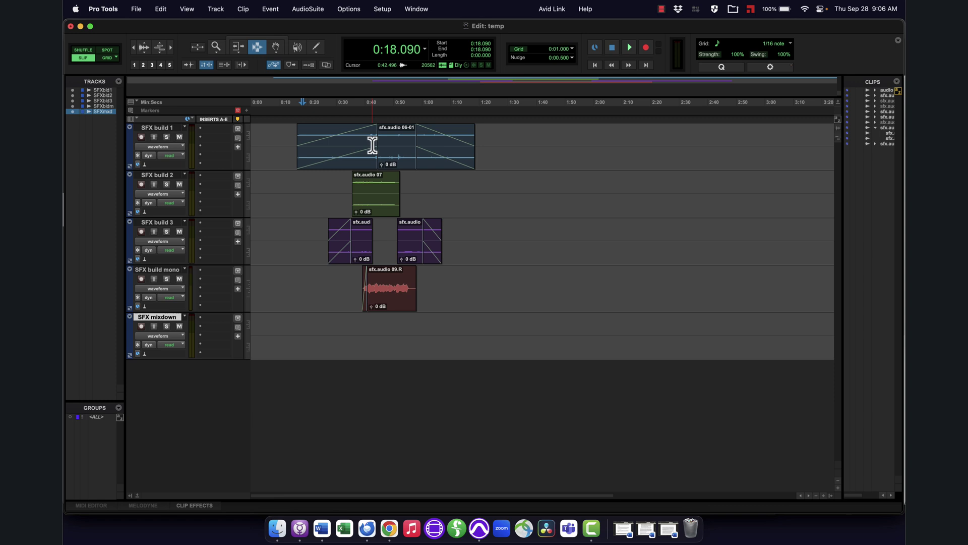
# - Select the whole sfx.audio 06-01 clip with the Grabber tool
pyautogui.press('F8')
pyautogui.click(335, 149)
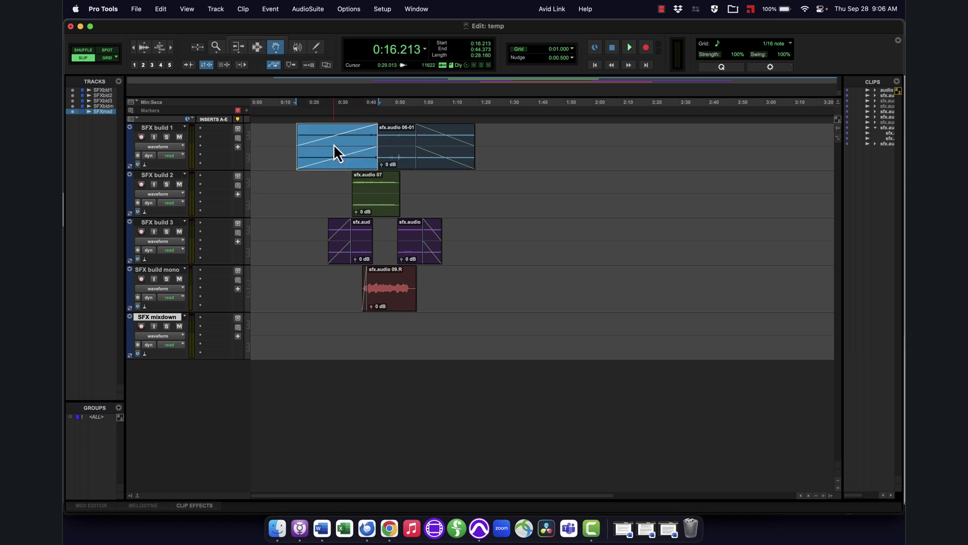
pyautogui.keyDown('shift'); pyautogui.click(432, 151); pyautogui.keyUp('shift')
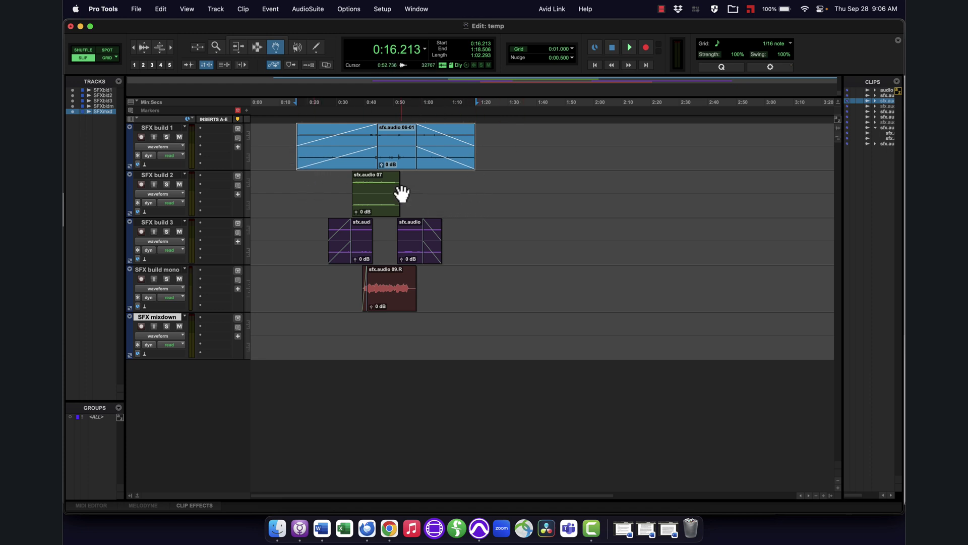
# - Bounce the mix to a file named 'bounced sound effect car crash'
pyautogui.click(135, 10)
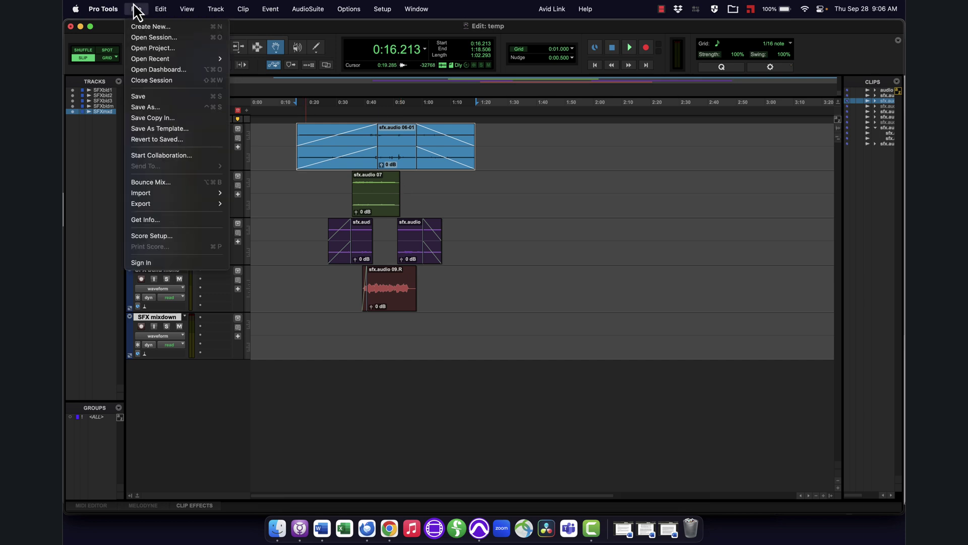
pyautogui.click(163, 185)
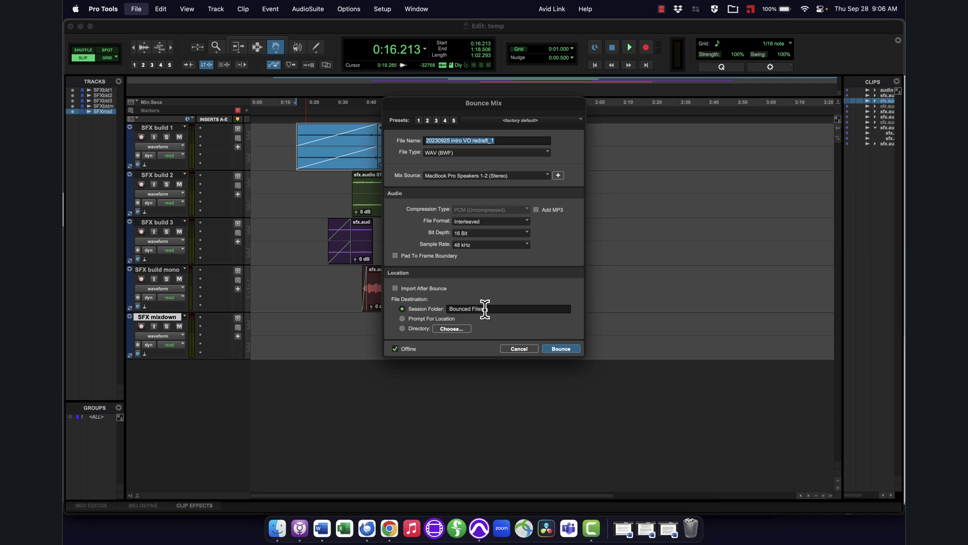
pyautogui.write('bounced sound effect car crash')
pyautogui.press('Return')
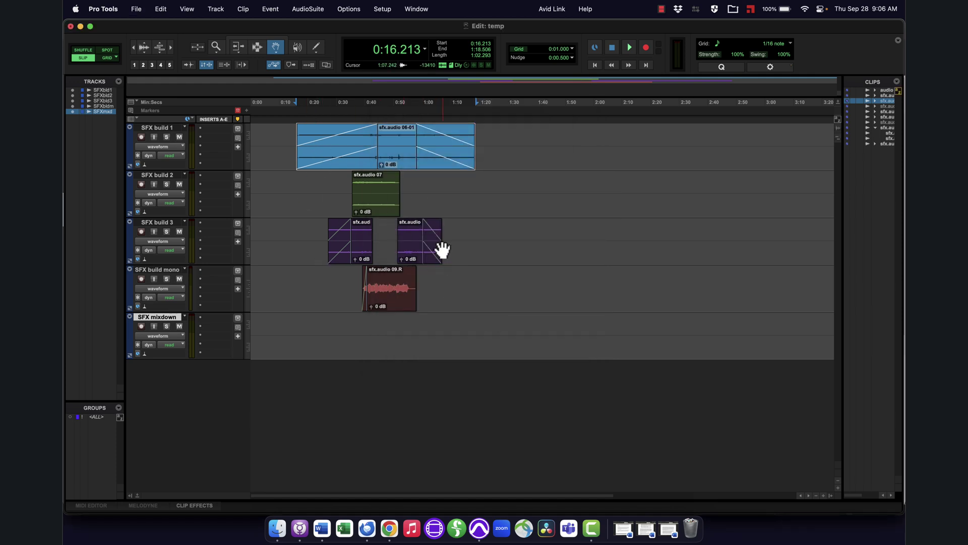
# - Reopen the Bounce Mix settings and cancel without bouncing
pyautogui.click(136, 8)
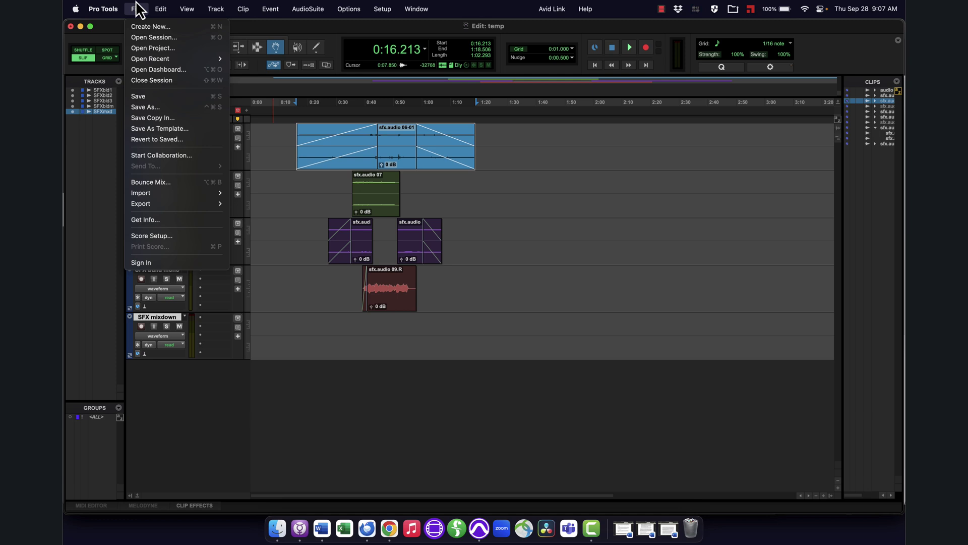
pyautogui.click(180, 181)
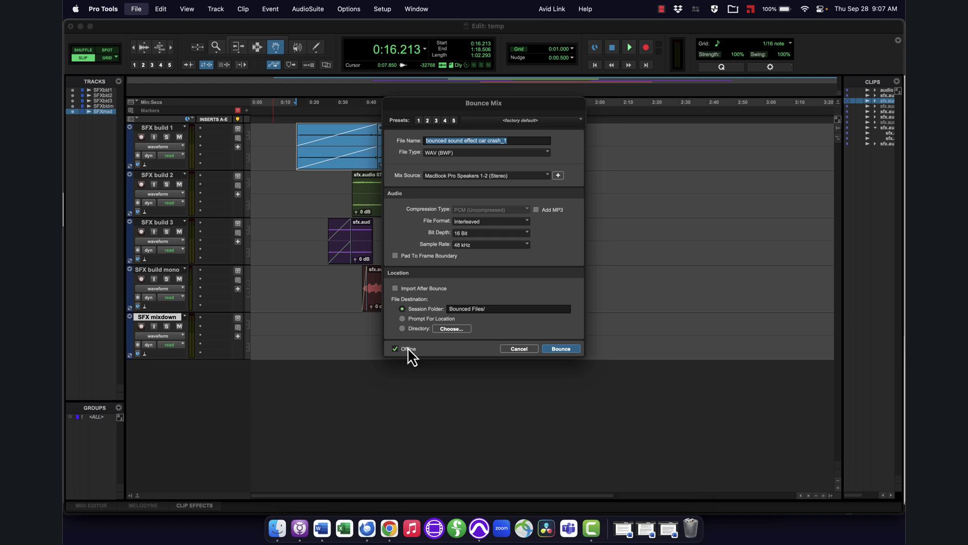
pyautogui.click(514, 348)
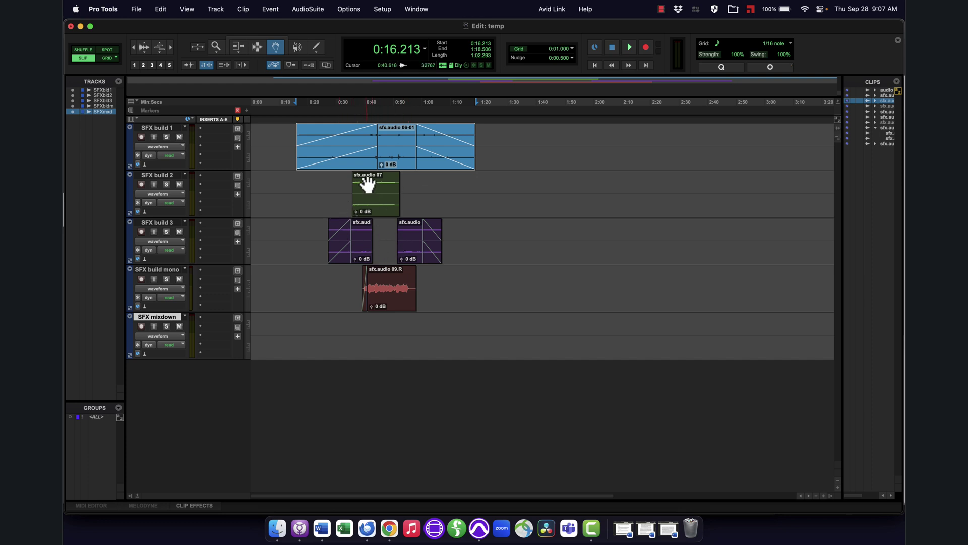
# - Toggle Edit and Mix windows with Cmd+=, ending on the Mix window with five channel strips
pyautogui.press('super+equal')
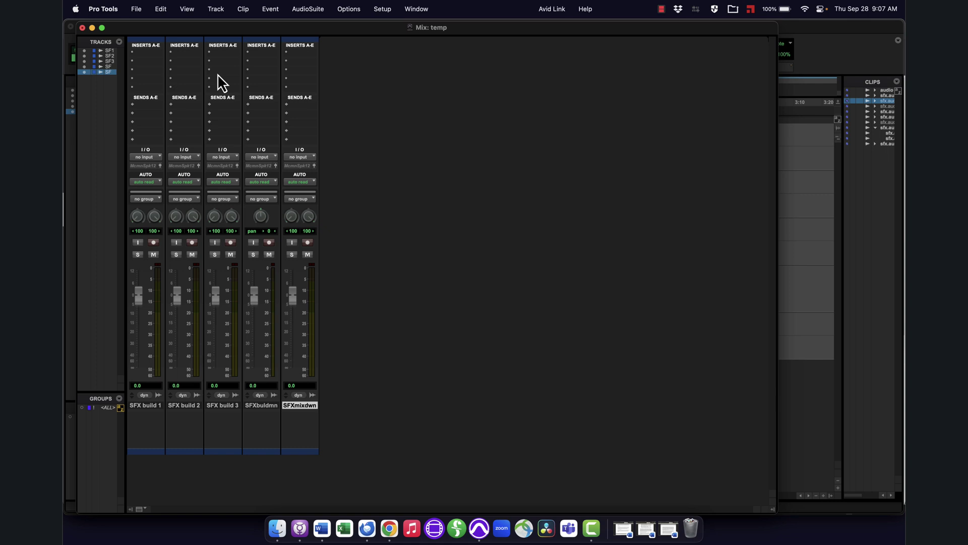
pyautogui.press('super+equal')
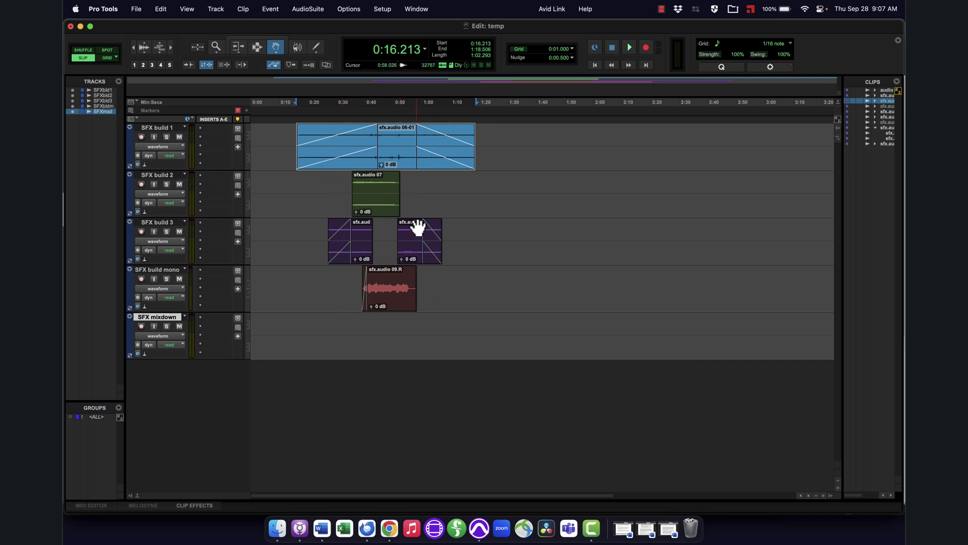
pyautogui.press('super+equal')
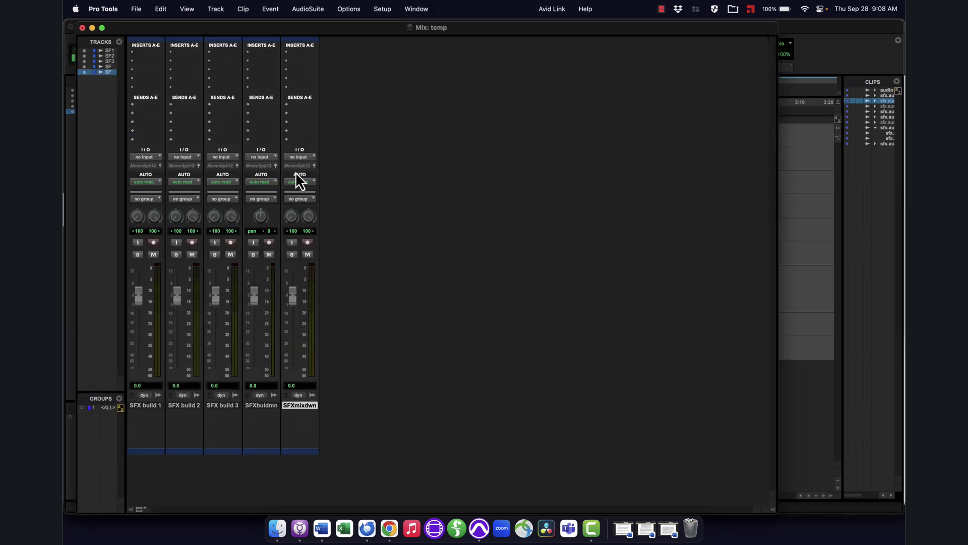
# - Set SFXmixdwn's input to Bus 9-10 and select SFX build 1–3 and SFXbuldmn
pyautogui.click(303, 158)
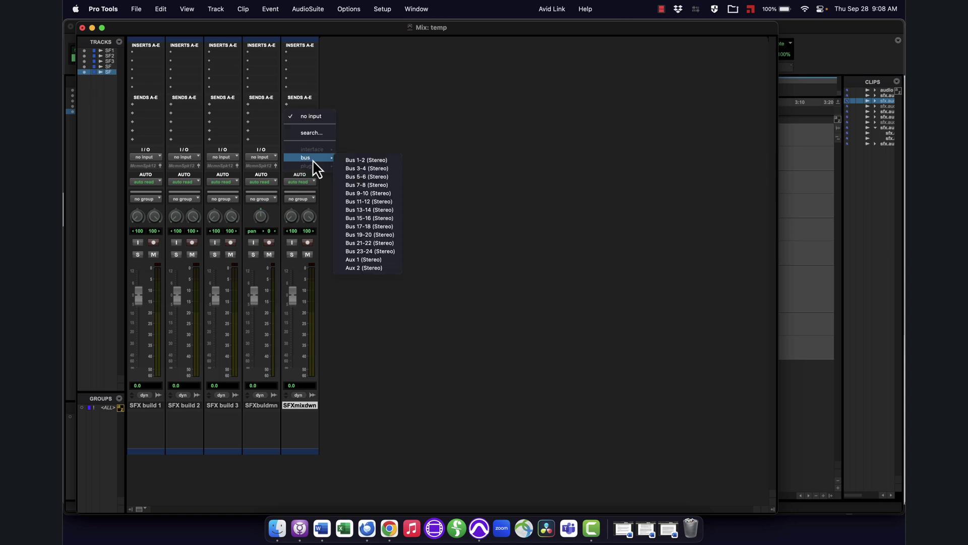
pyautogui.click(362, 193)
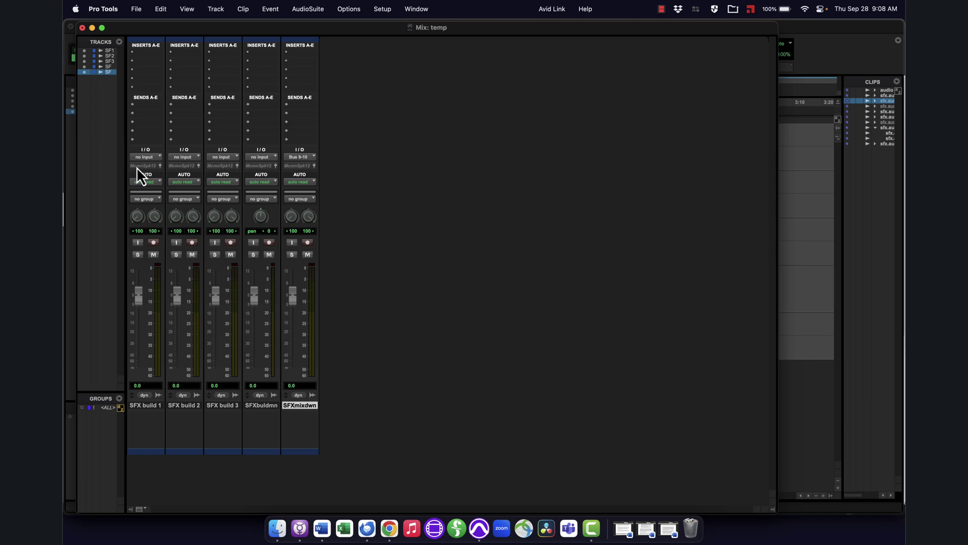
pyautogui.click(145, 404)
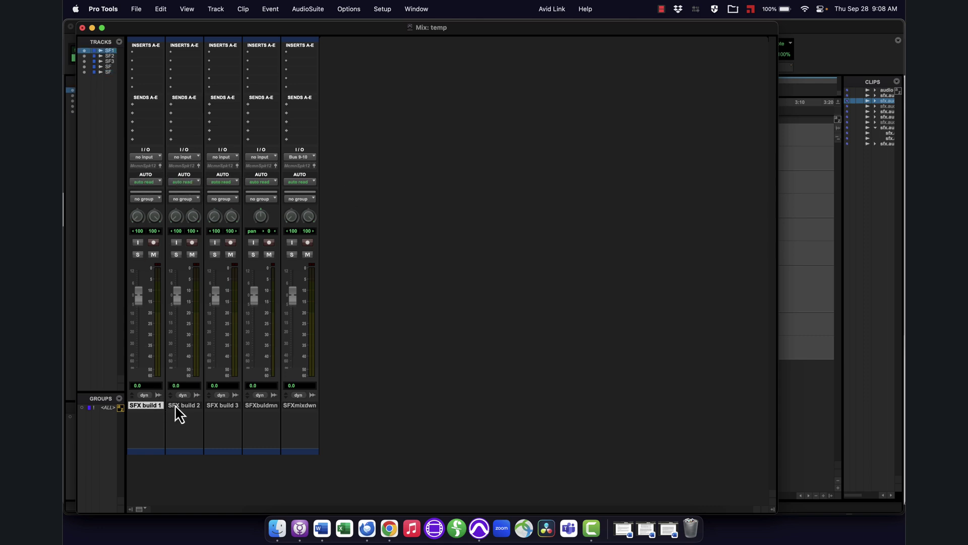
pyautogui.moveTo(174, 404); pyautogui.dragTo(217, 405)
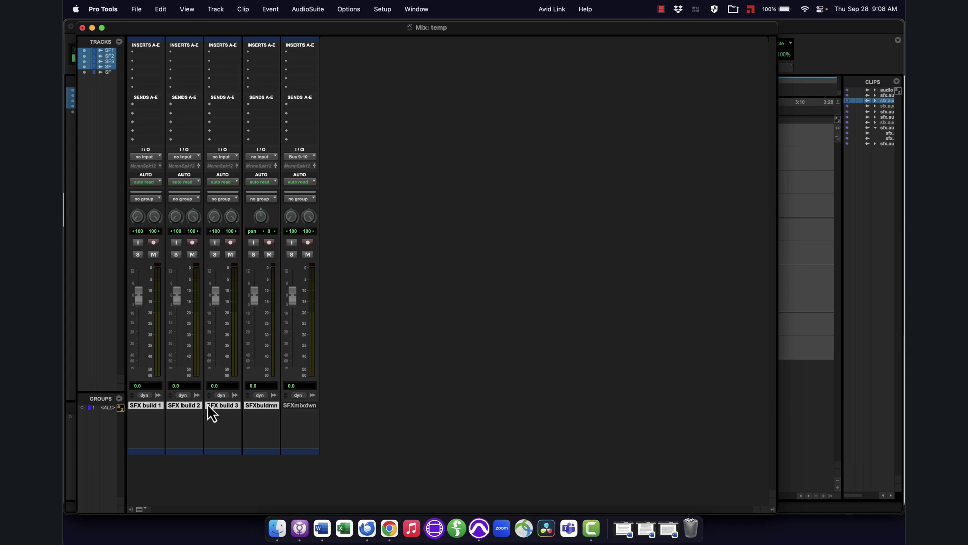
# - Route the four selected build tracks' outputs to Bus 9-10
pyautogui.press('super+equal')
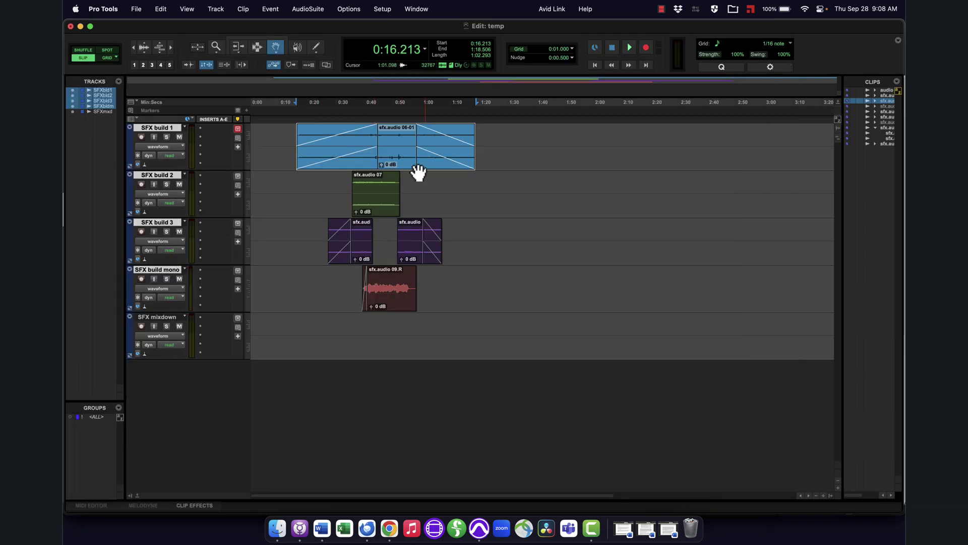
pyautogui.press('super+equal')
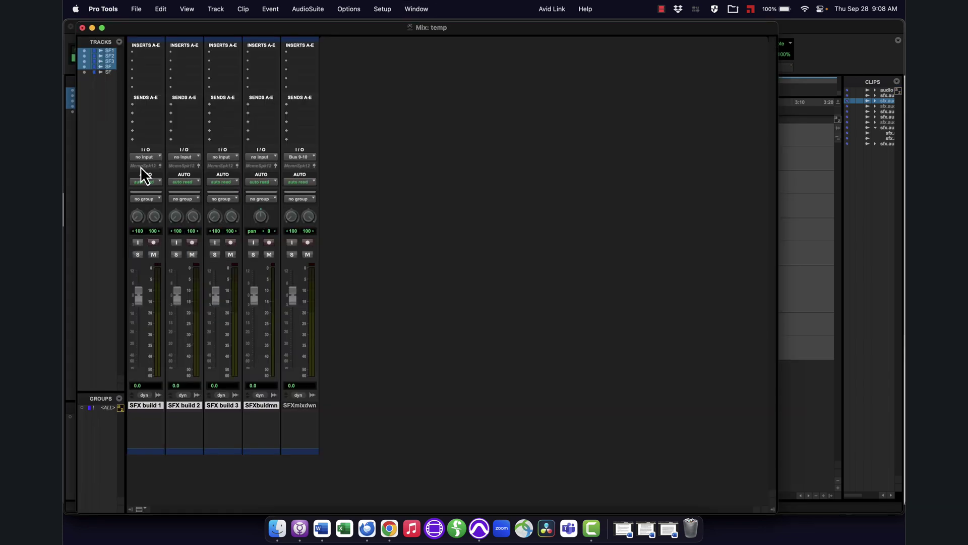
pyautogui.click(140, 167)
pyautogui.moveTo(142, 175)
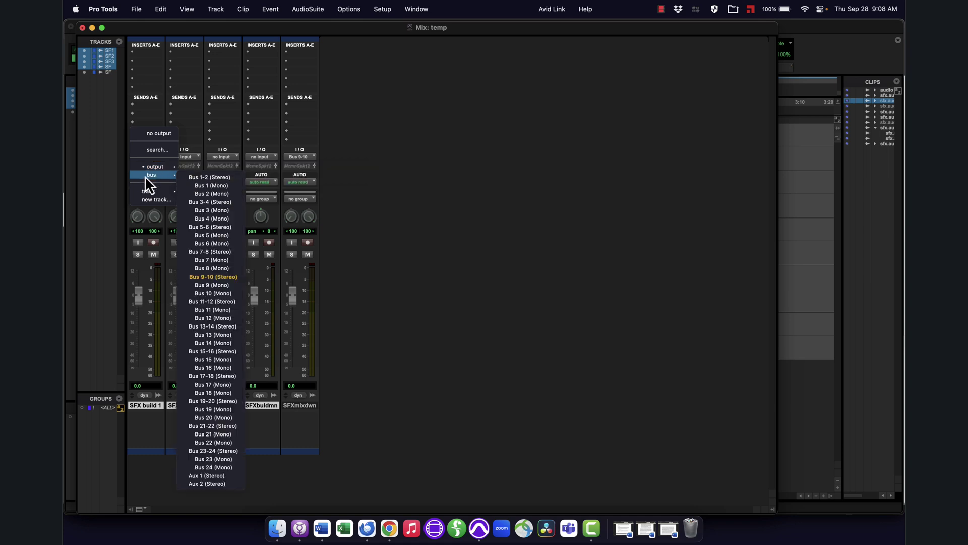
pyautogui.keyDown('alt'); pyautogui.keyDown('shift'); pyautogui.click(210, 279); pyautogui.keyUp('shift'); pyautogui.keyUp('alt')
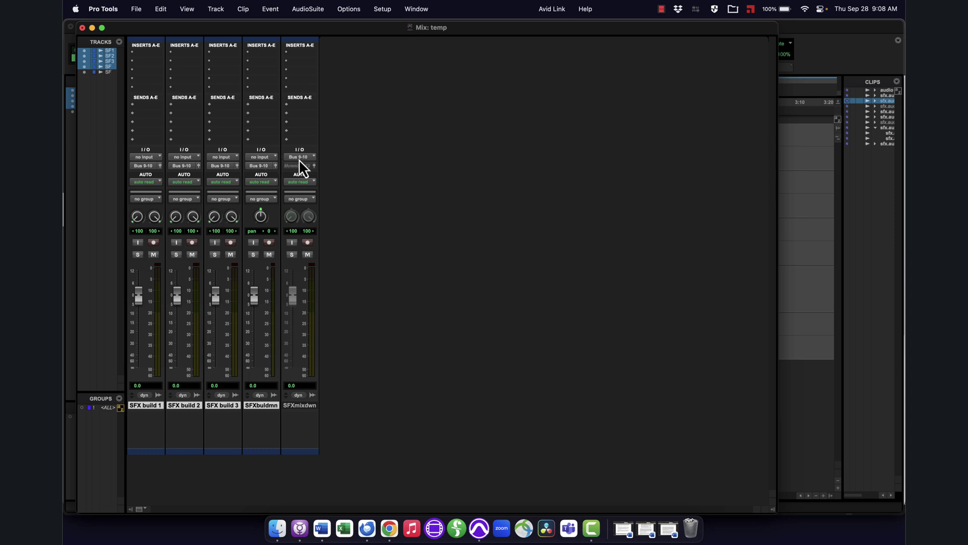
# - Arm SFXmixdwn and record the build tracks' mix onto it as SFX mixdown_01
pyautogui.click(309, 242)
pyautogui.press('super+equal')
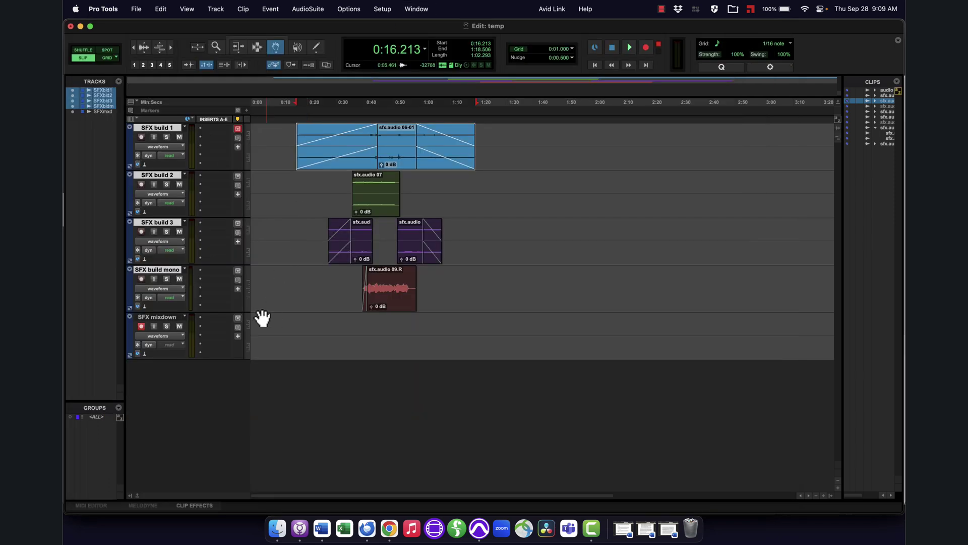
pyautogui.click(629, 49)
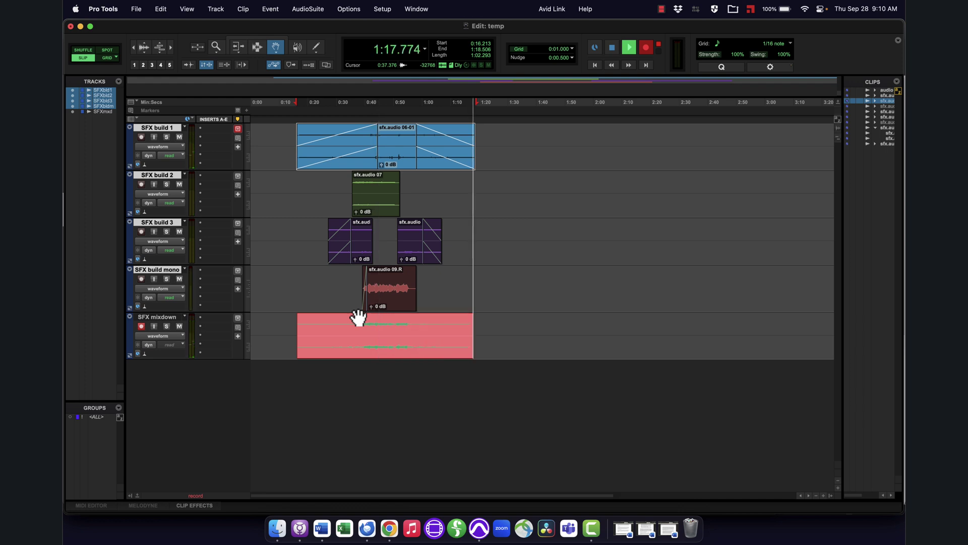
pyautogui.press('space')
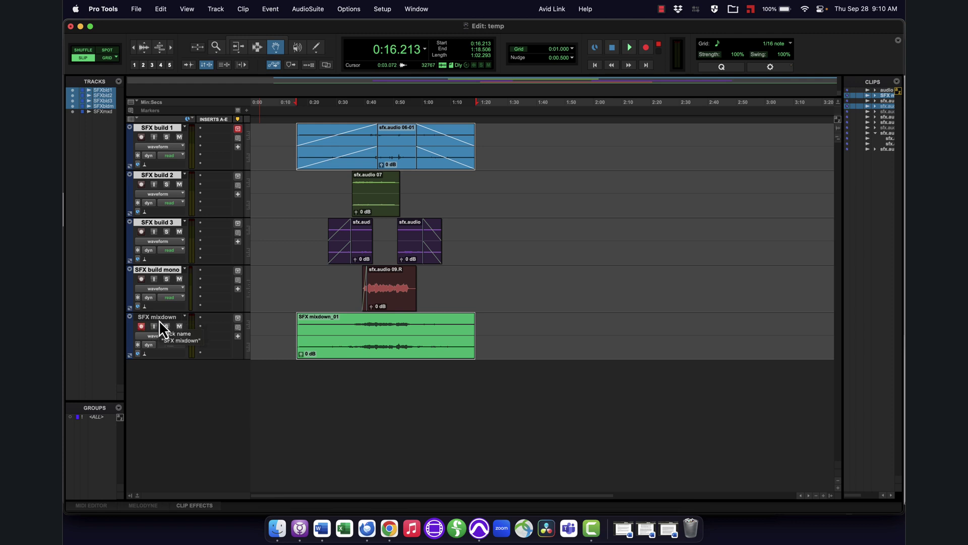
# - Rename the SFX mixdown_01 clip to 'mixed down car crash', clip name only
pyautogui.doubleClick(365, 339)
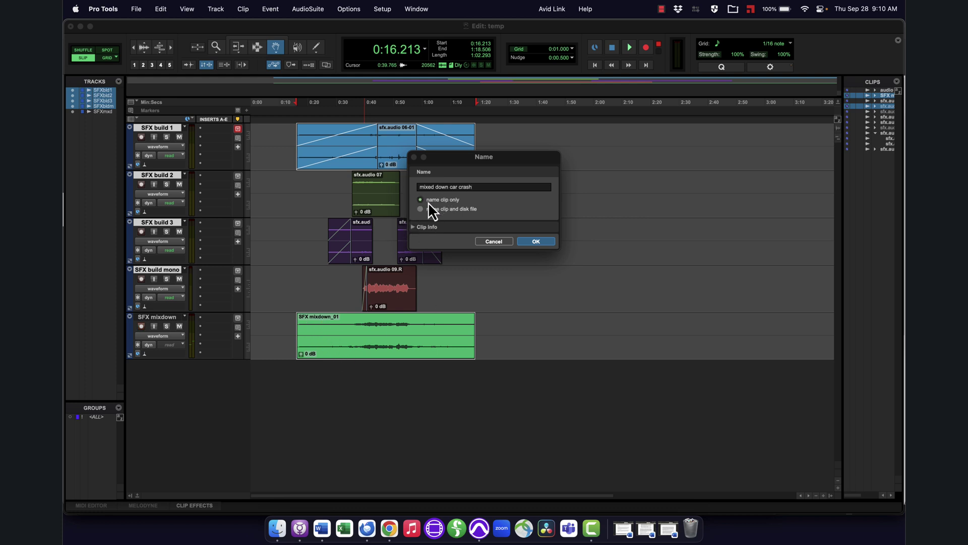
pyautogui.click(535, 241)
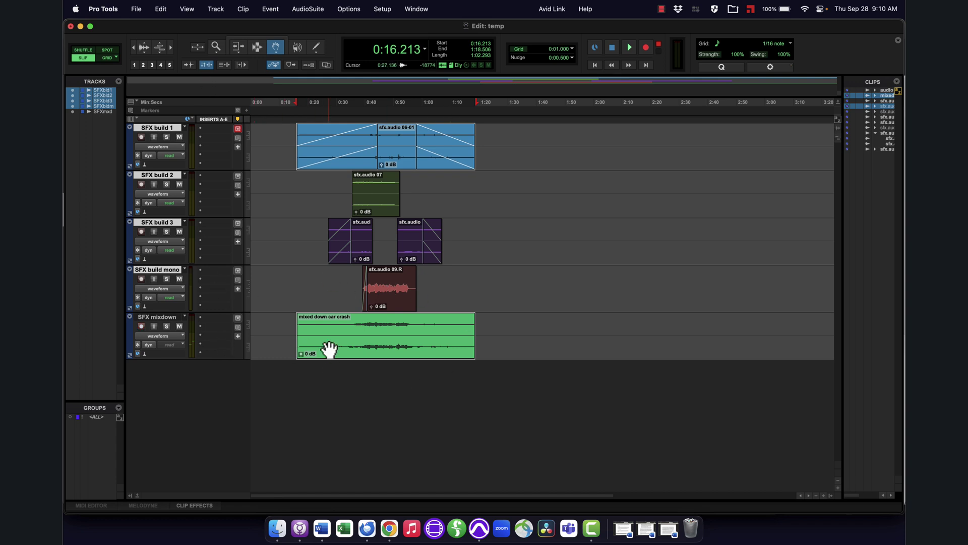
pyautogui.press('super+Tab')
pyautogui.press('super+Tab')
# - In Documents > temp, find the mixed down car crash L/R AIFs and the bounced WAV
pyautogui.click(492, 204)
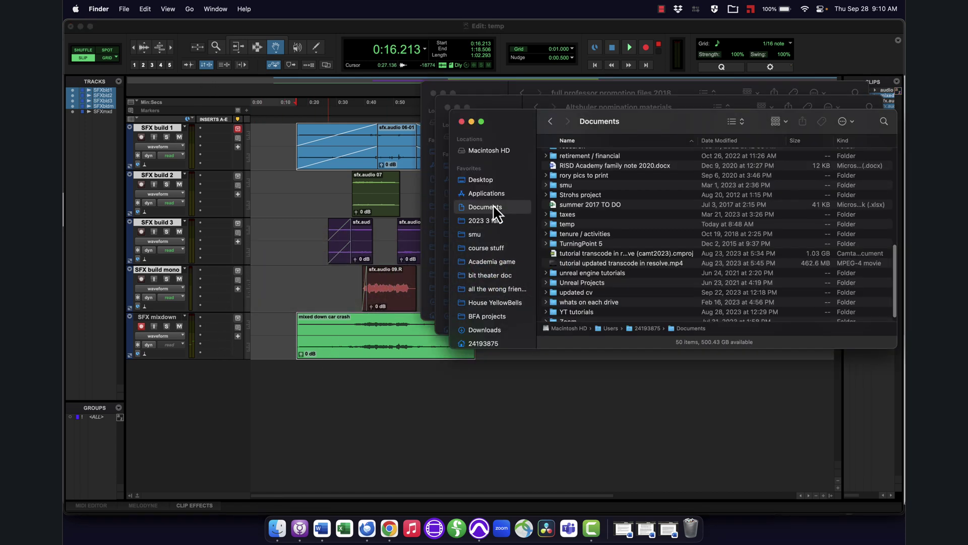
pyautogui.doubleClick(567, 224)
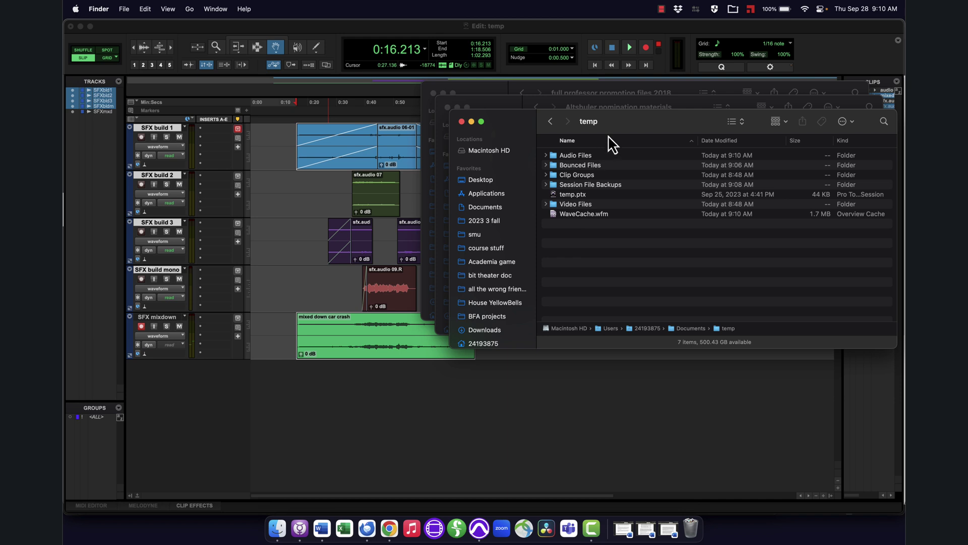
pyautogui.doubleClick(470, 150)
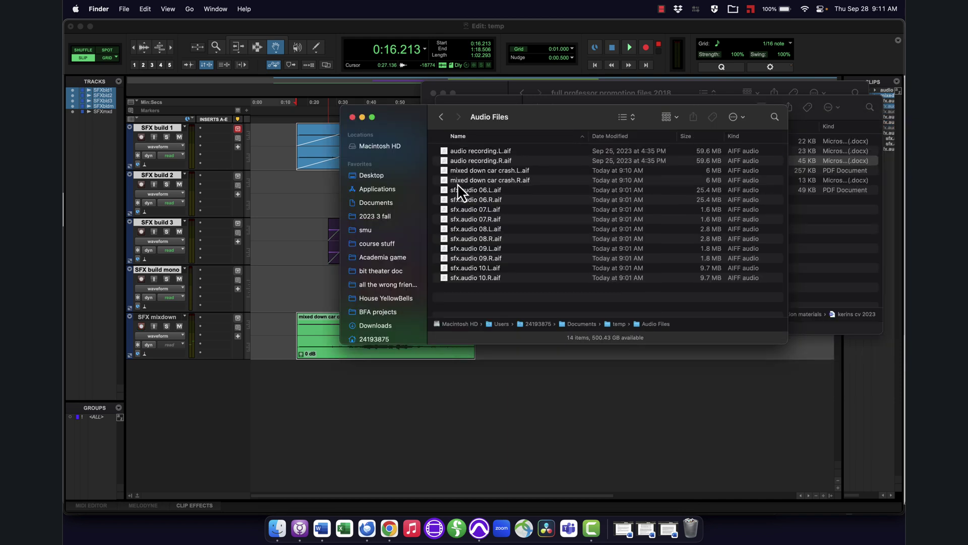
pyautogui.click(443, 170)
pyautogui.keyDown('shift'); pyautogui.click(443, 181); pyautogui.keyUp('shift')
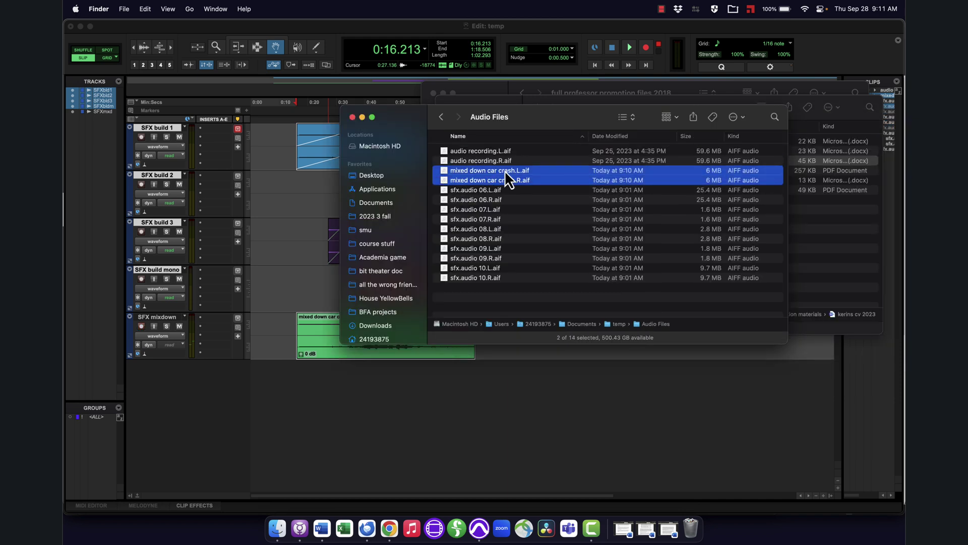
pyautogui.click(442, 116)
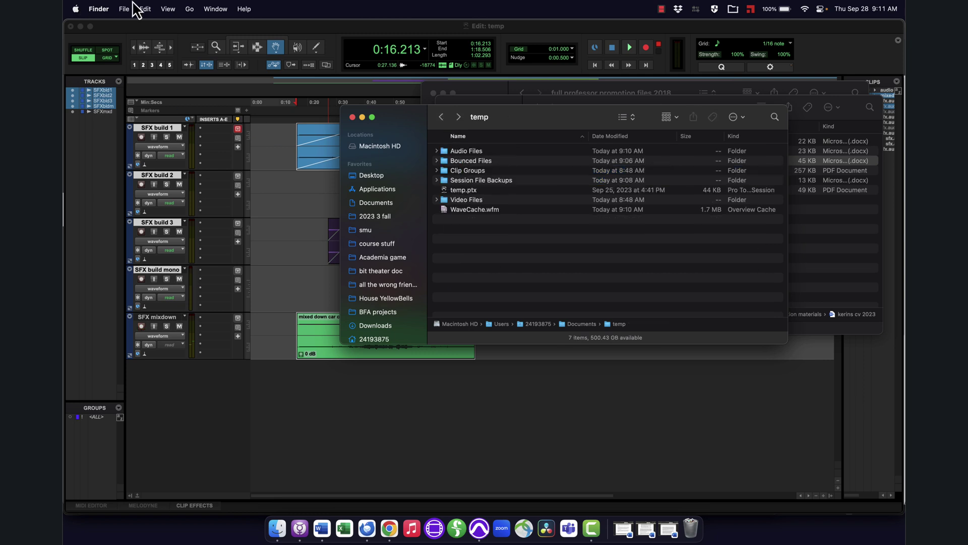
pyautogui.doubleClick(474, 160)
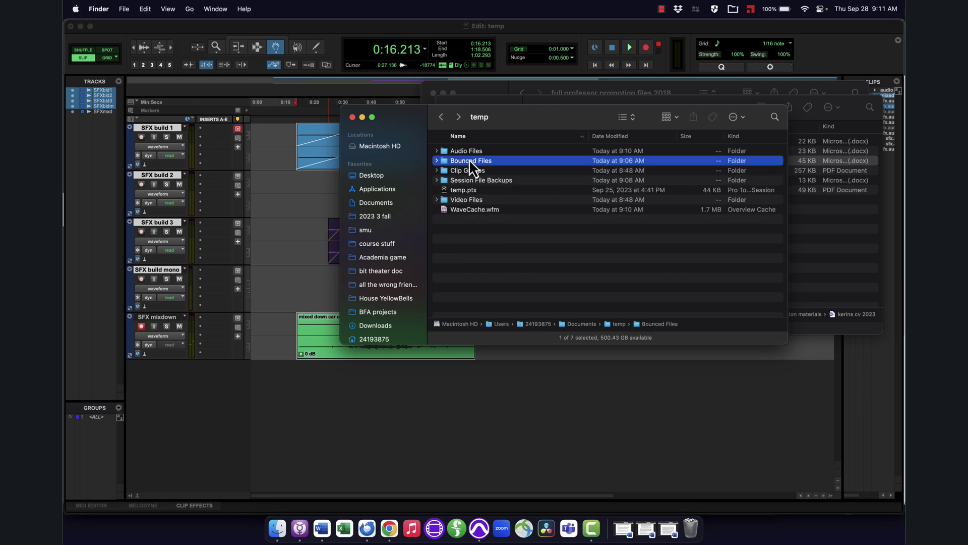
pyautogui.click(484, 162)
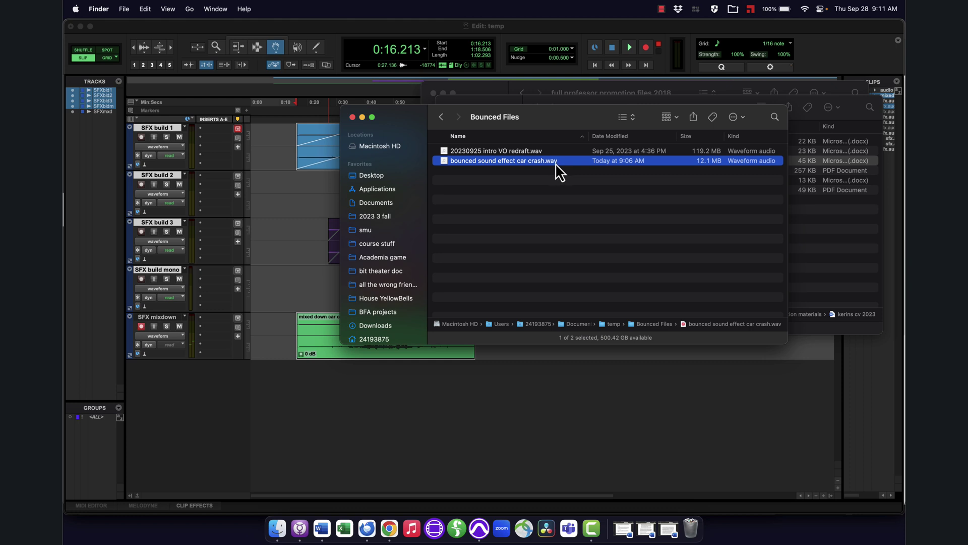
# - Recheck the mixed down car crash L/R files in Audio Files, then return to Bounced Files
pyautogui.click(442, 123)
pyautogui.doubleClick(464, 152)
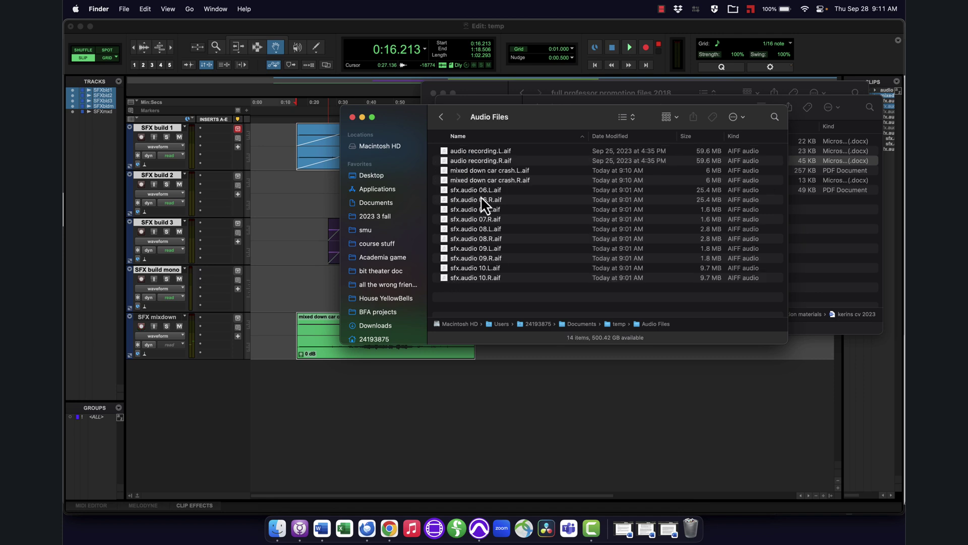
pyautogui.click(474, 171)
pyautogui.keyDown('shift'); pyautogui.click(474, 179); pyautogui.keyUp('shift')
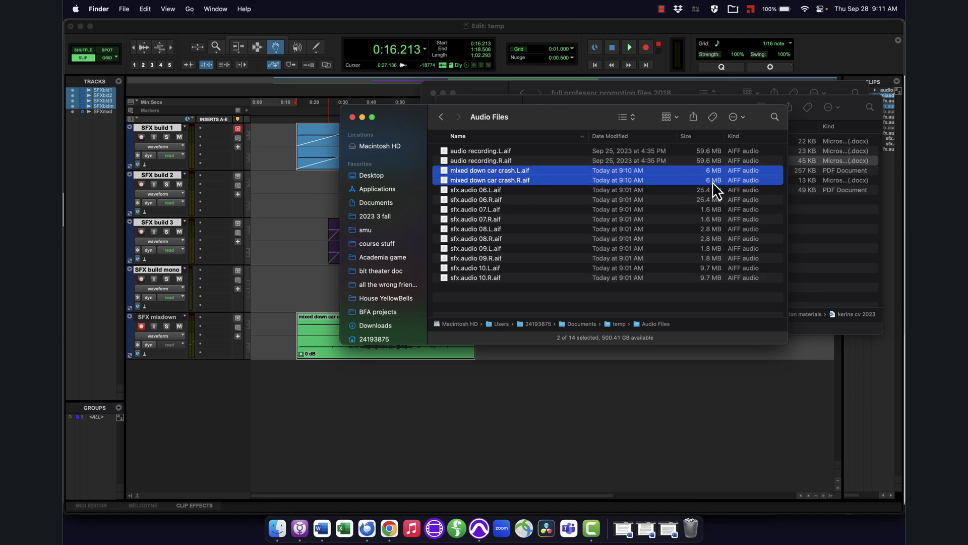
pyautogui.click(441, 116)
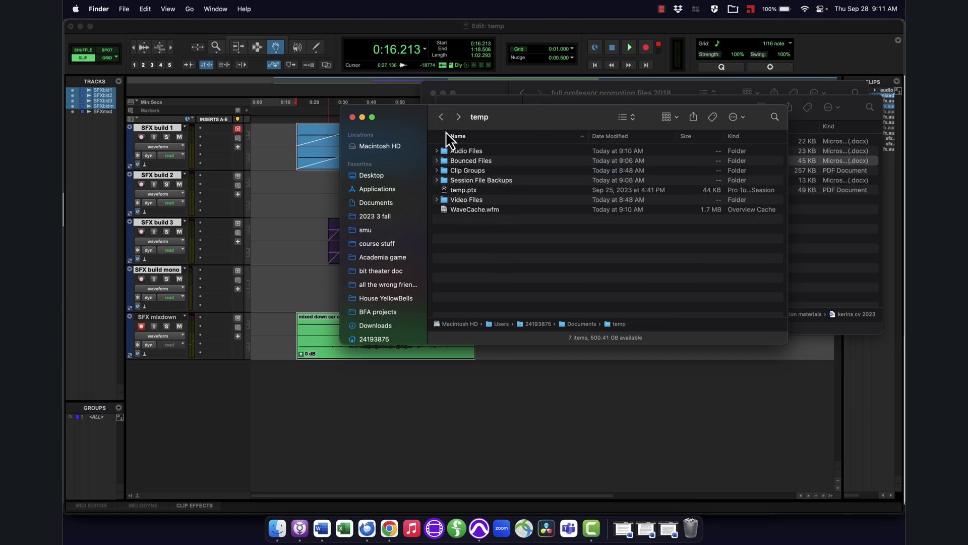
pyautogui.doubleClick(464, 162)
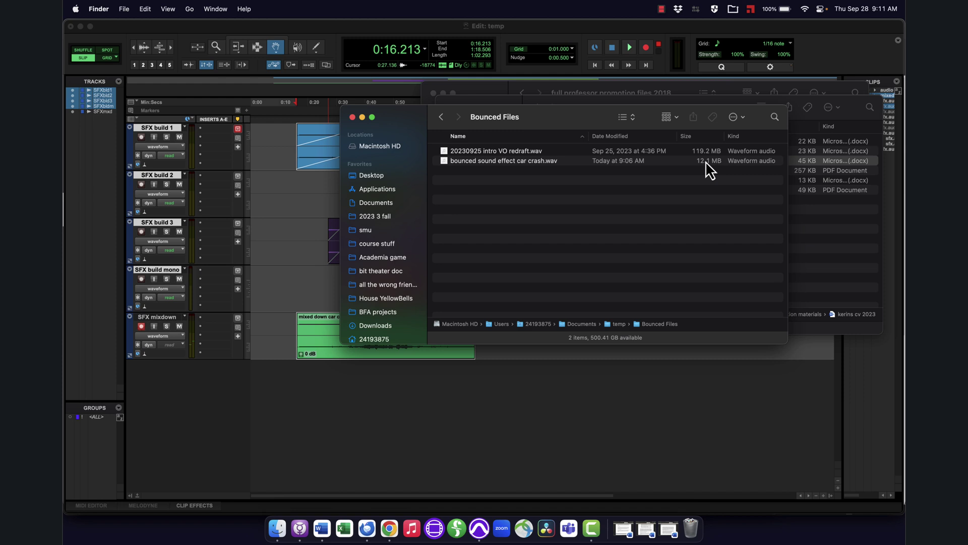
# - Switch back to Pro Tools' Edit window
pyautogui.press('super+Tab')
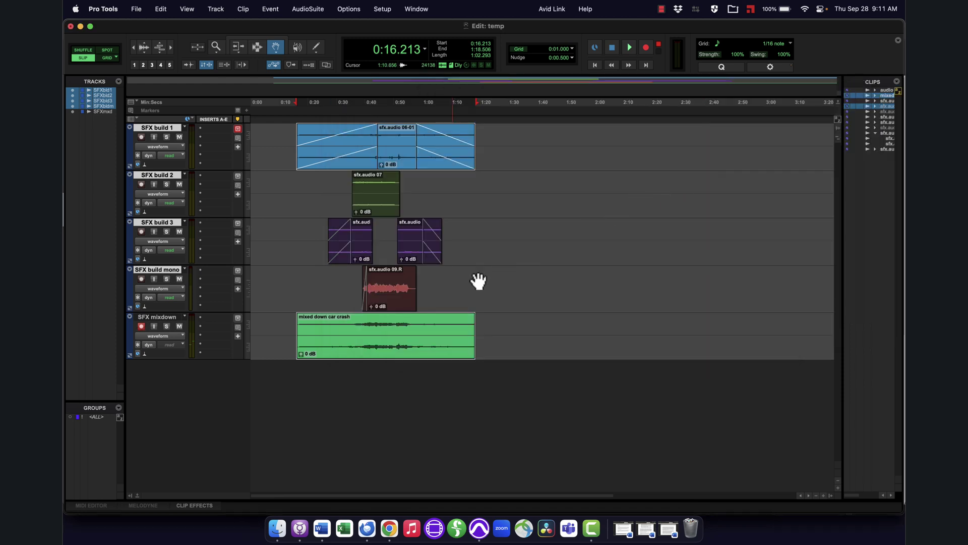